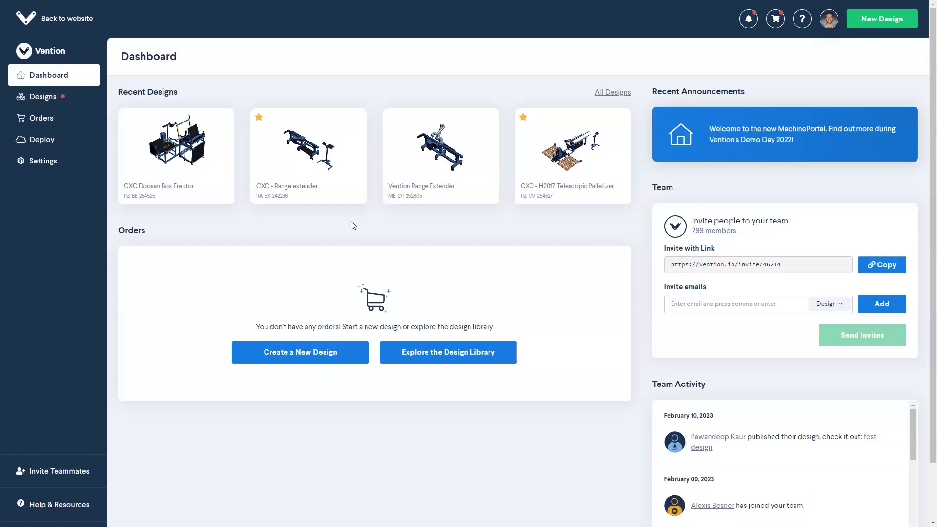
From MachinePortal's Deploy list, start deploying the MachineCloud Demo machine
left_click(50, 146)
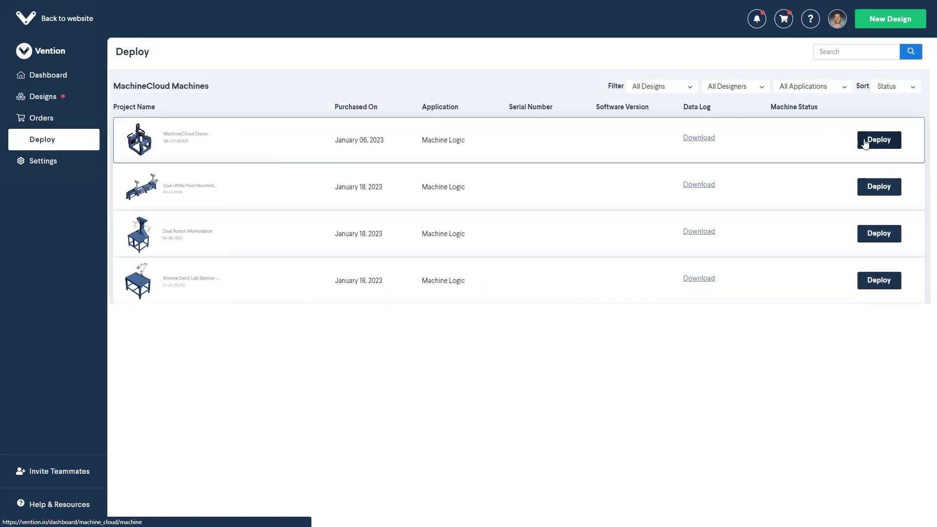
left_click(872, 146)
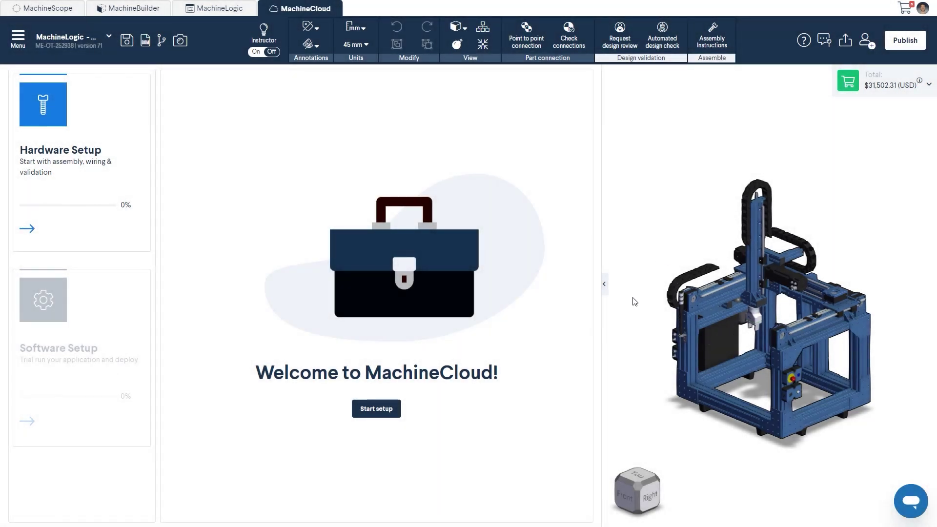
Start hardware setup and tick the Get your tools, Unbox and Review your BOM items
left_click(392, 414)
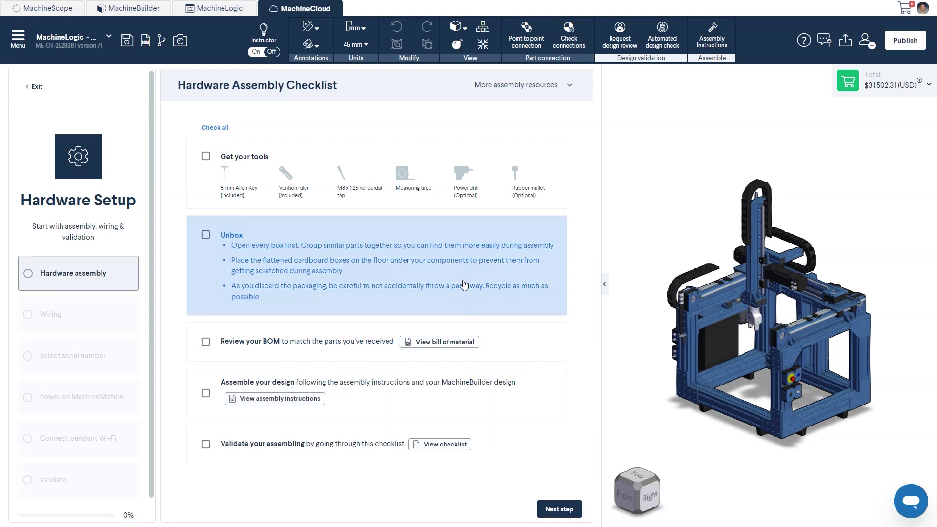
left_click(476, 200)
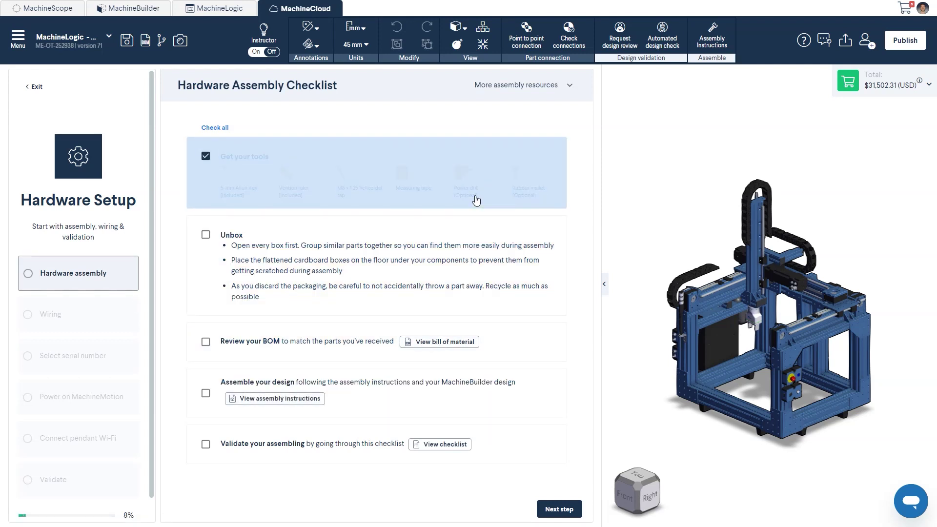
left_click(476, 254)
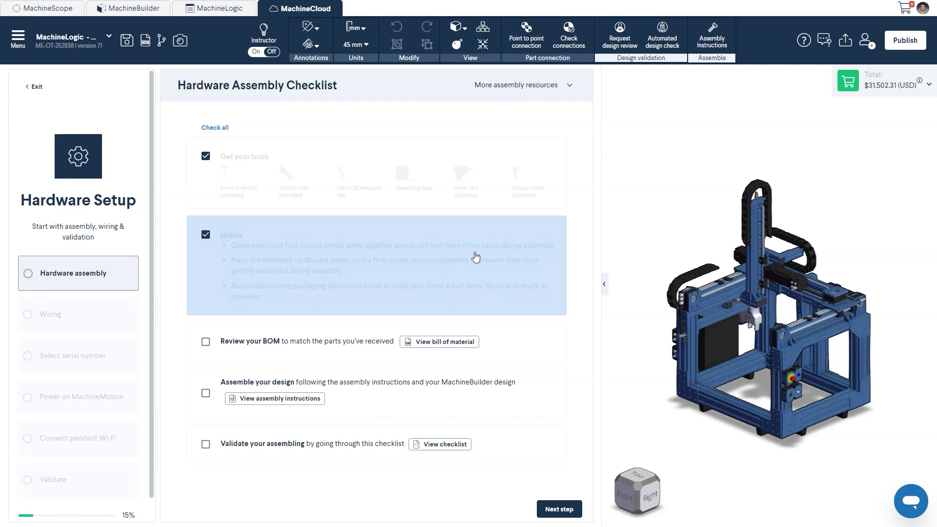
left_click(495, 339)
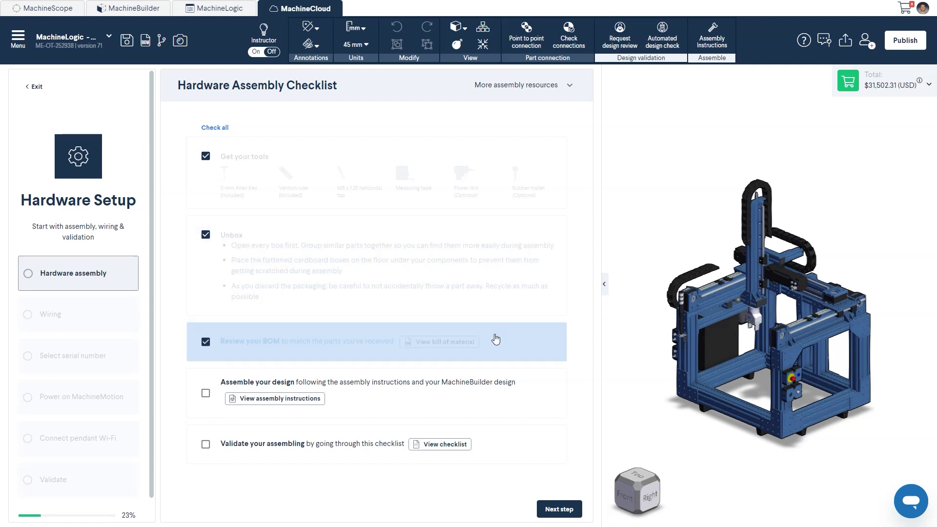
Review the assembly instructions, tick Validate your assembling, and check the extra assembly resources
left_click(315, 399)
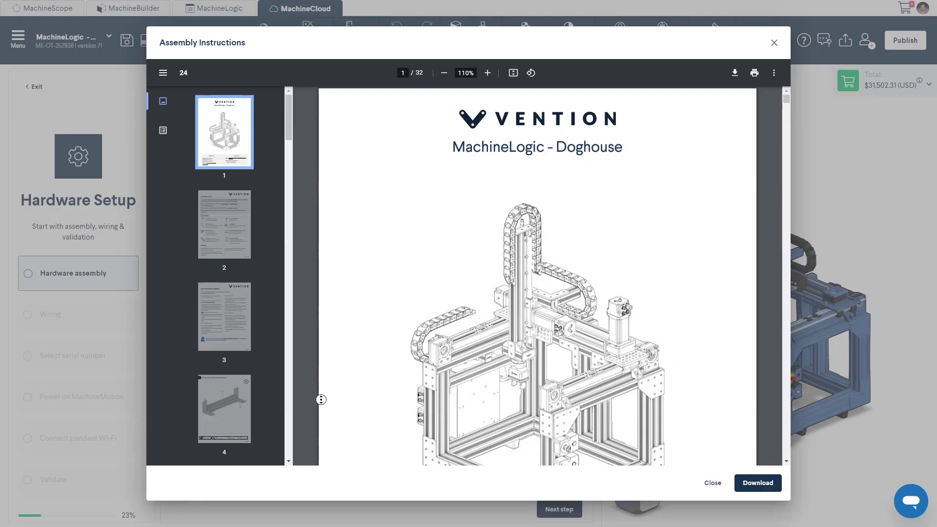
scroll(320, 400, "down", 20)
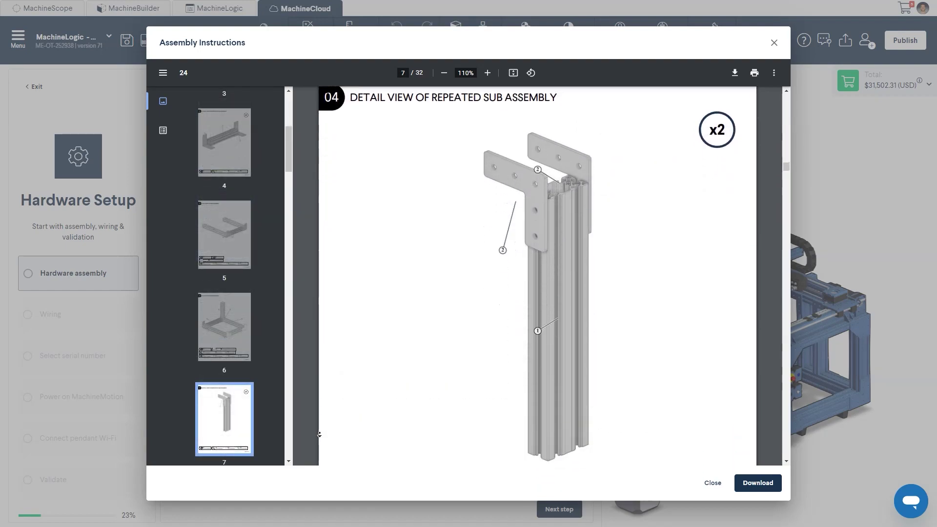
scroll(320, 435, "down", 2)
left_click(774, 43)
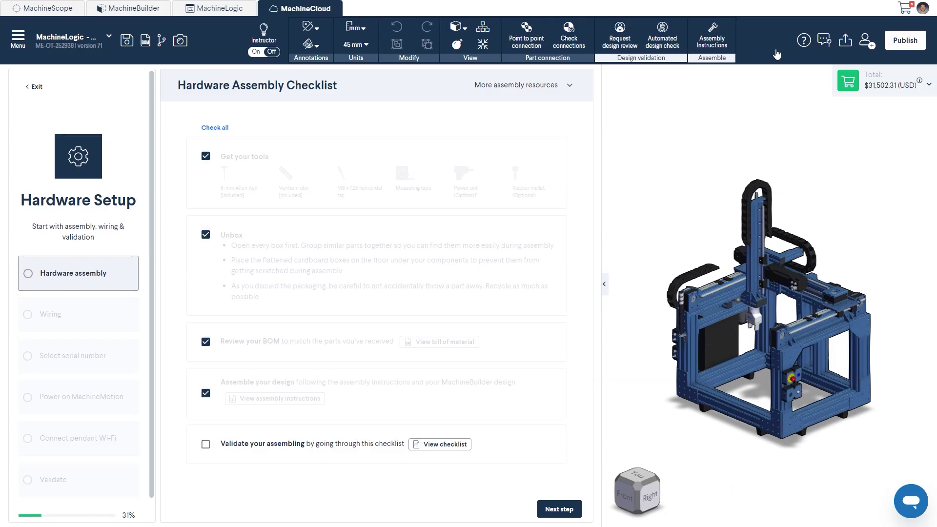
left_click(540, 441)
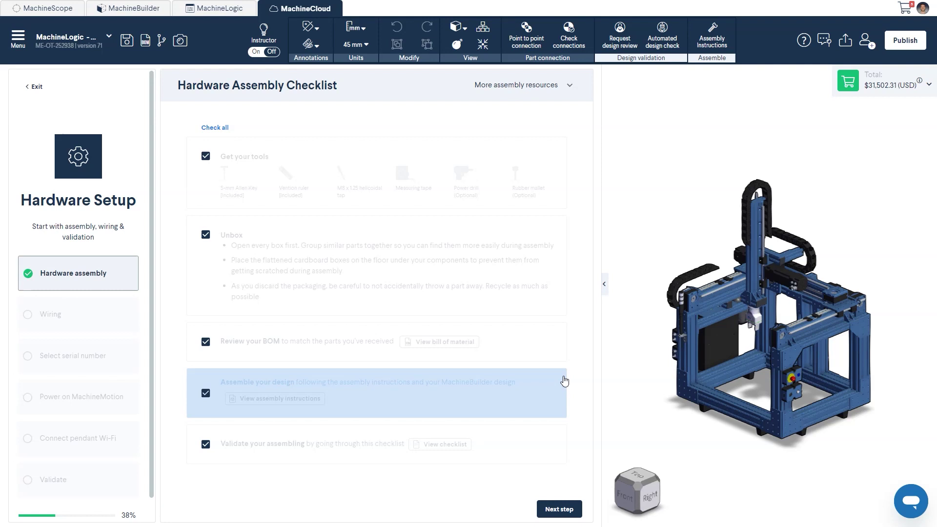
left_click(561, 85)
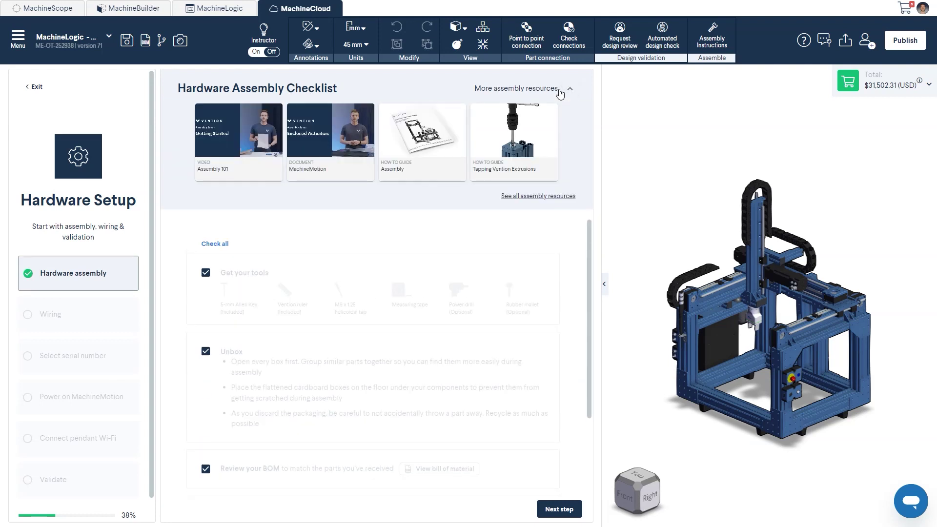
left_click(560, 90)
Advance to the Wiring Checklist and review the Automated System Diagram
left_click(544, 510)
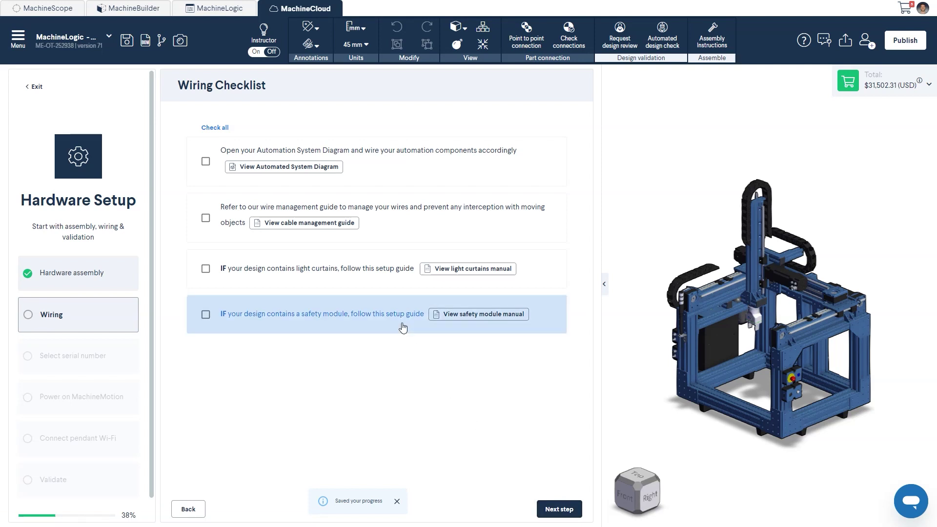
left_click(333, 167)
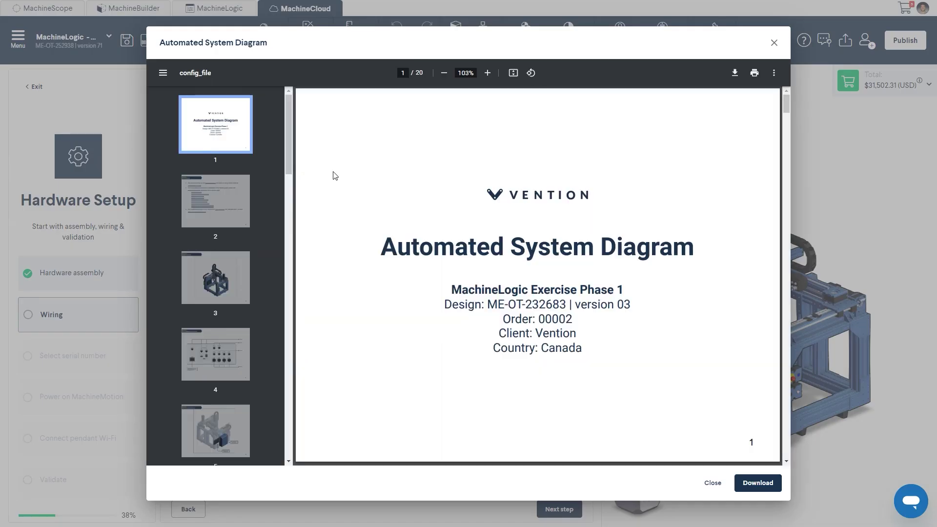
scroll(332, 185, "down", 10)
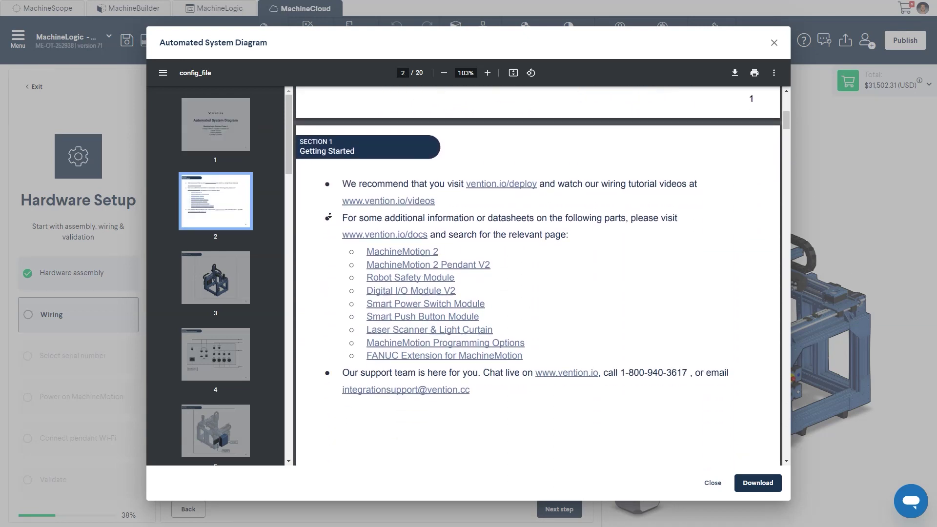
scroll(330, 215, "down", 15)
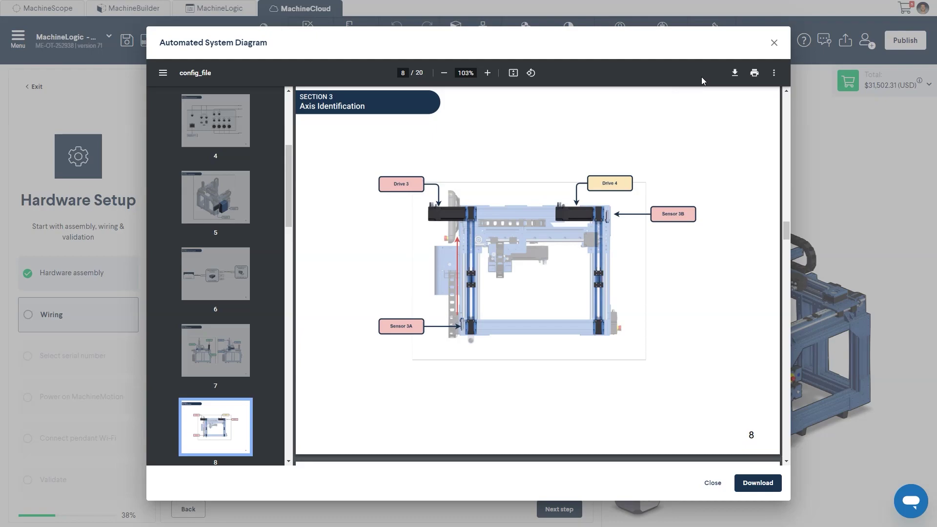
left_click(773, 43)
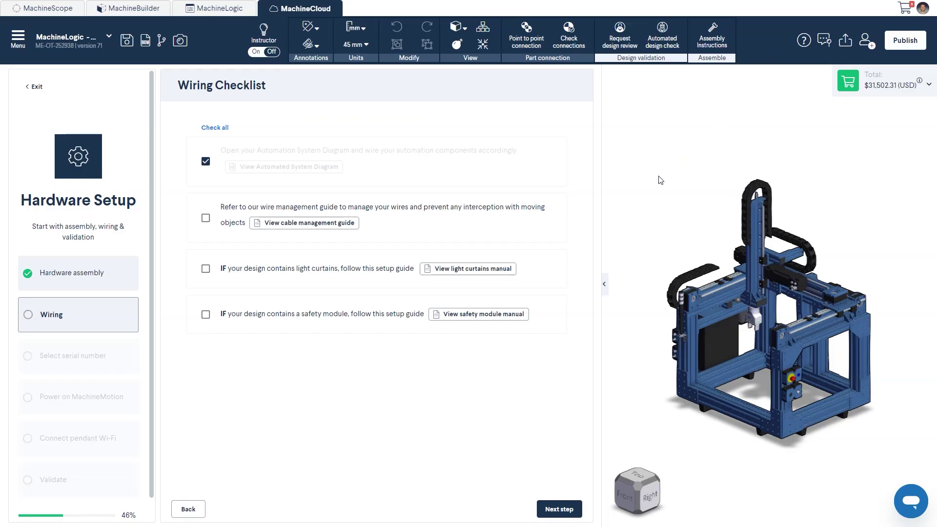
Tick the wire management, light curtains and safety module wiring items
left_click(564, 228)
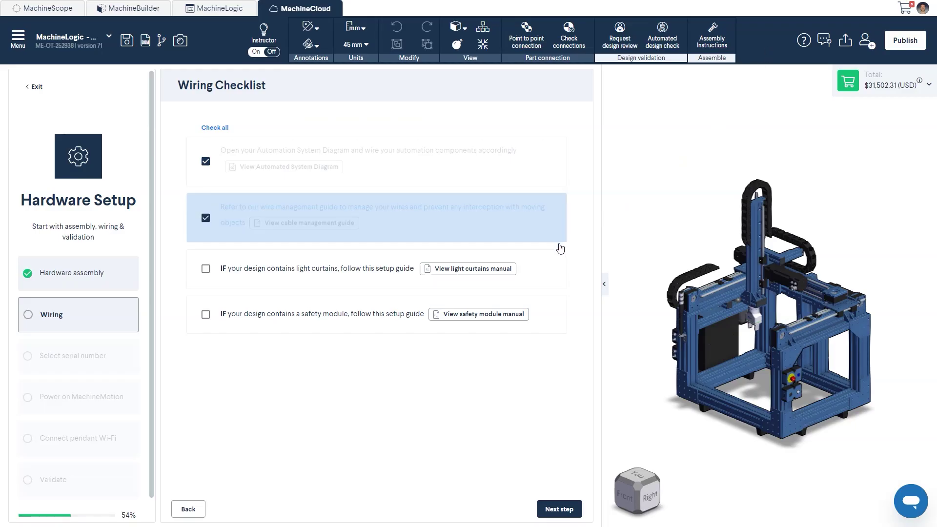
left_click(554, 266)
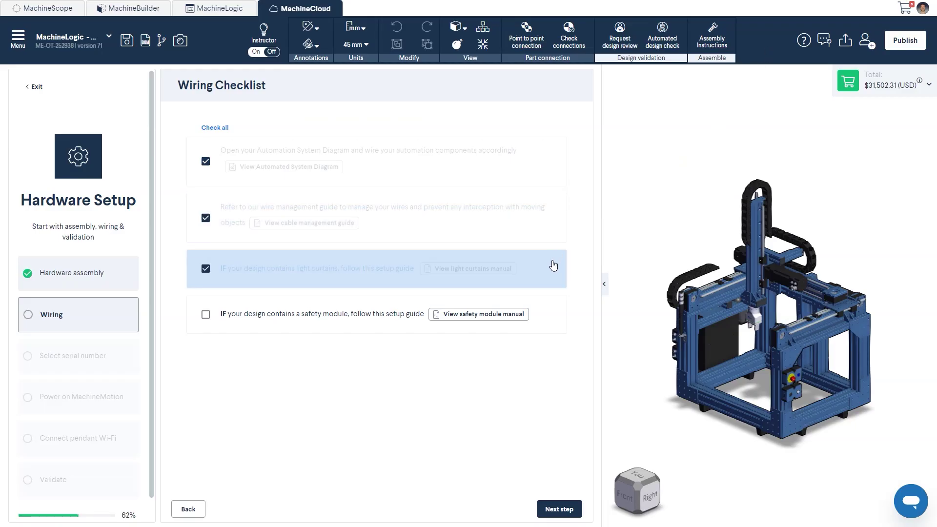
left_click(548, 315)
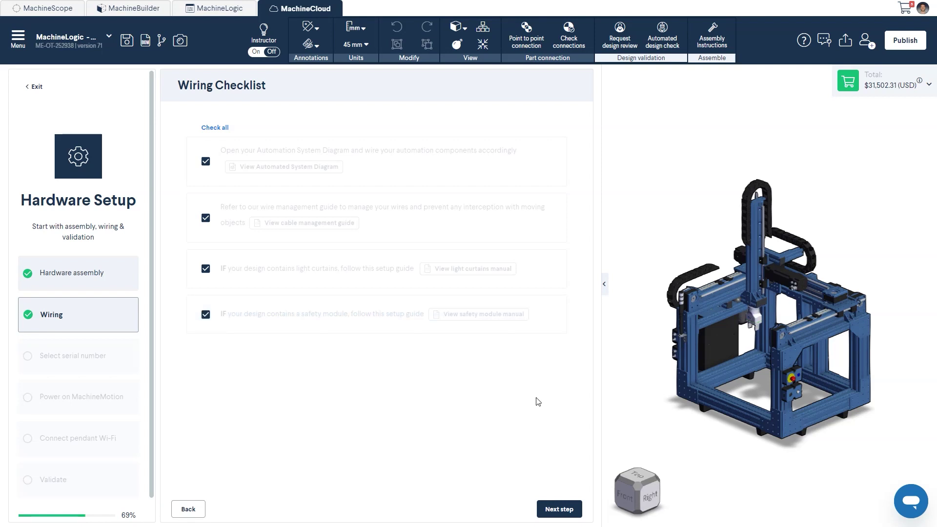
Confirm the controller serial number and the power-on step to reach pendant Wi-Fi setup
left_click(552, 513)
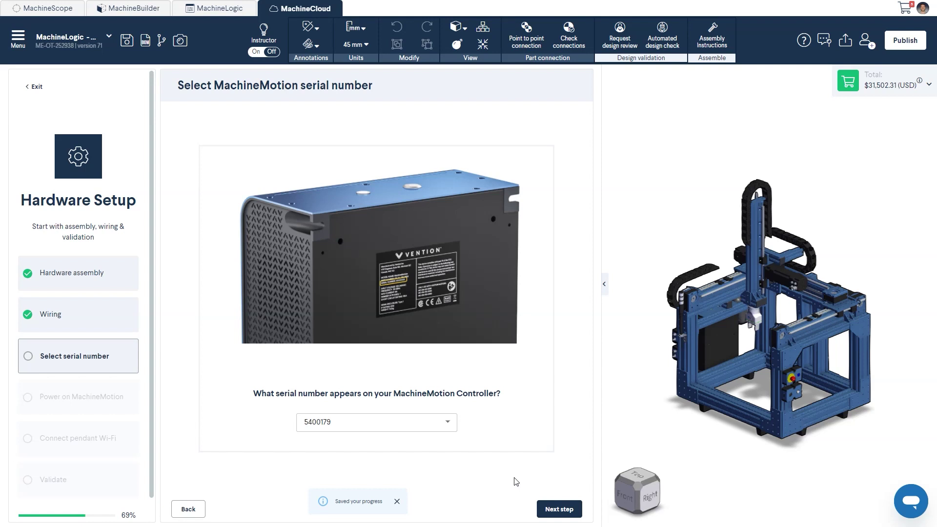
left_click(448, 426)
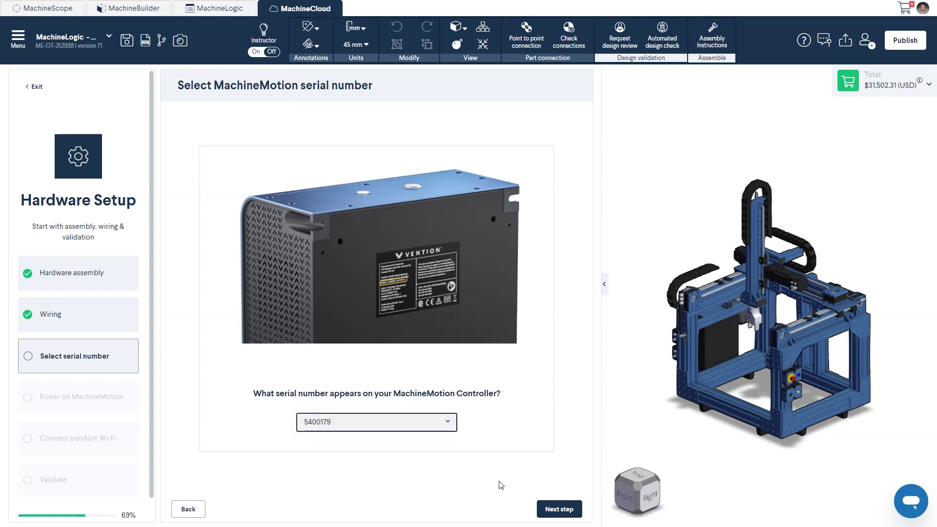
left_click(545, 510)
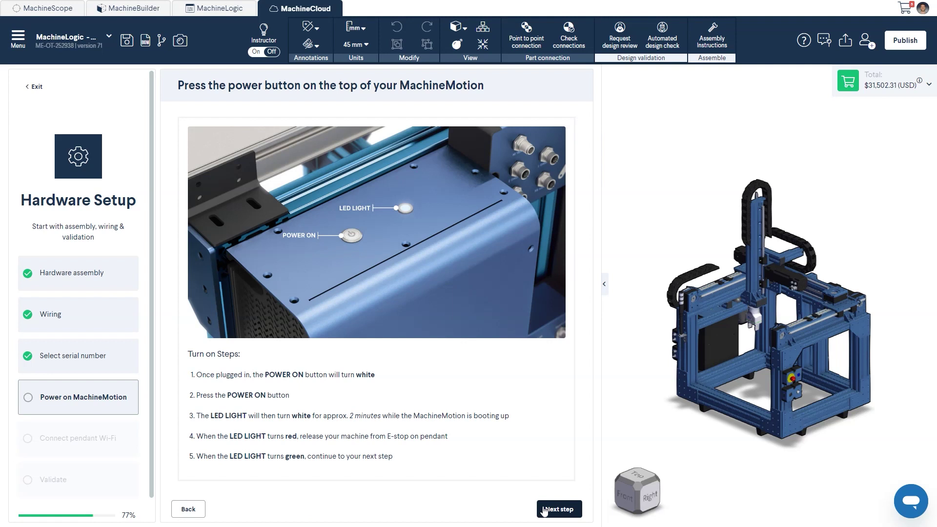
left_click(544, 511)
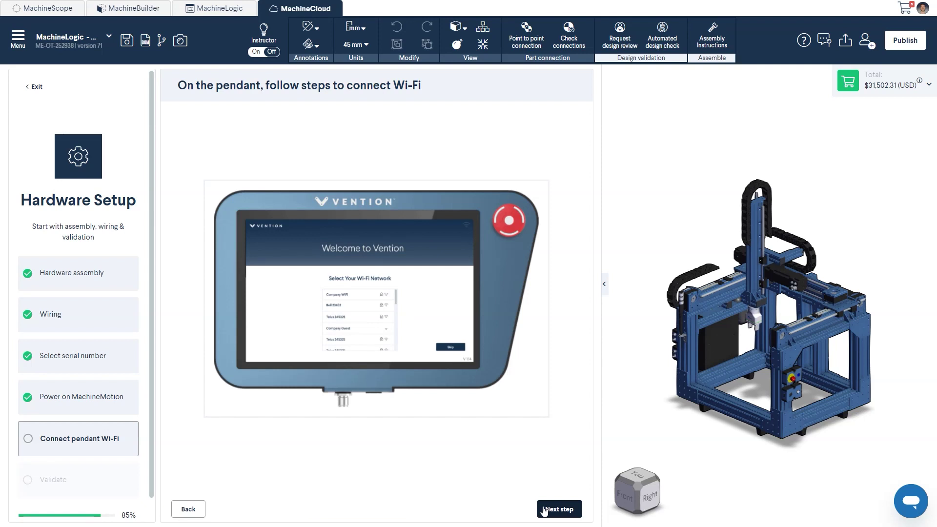
Validate the Z actuator with a 100mm test move and return to the configuration list
left_click(545, 510)
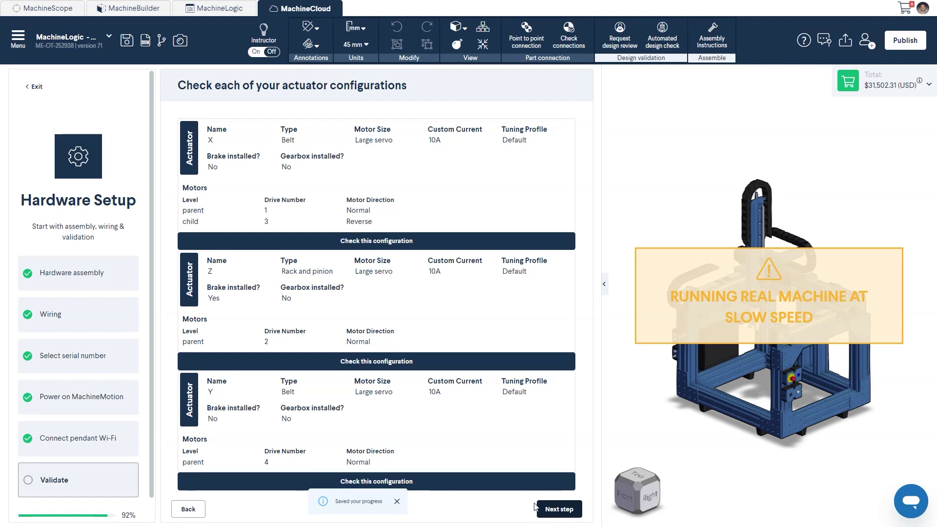
left_click(416, 371)
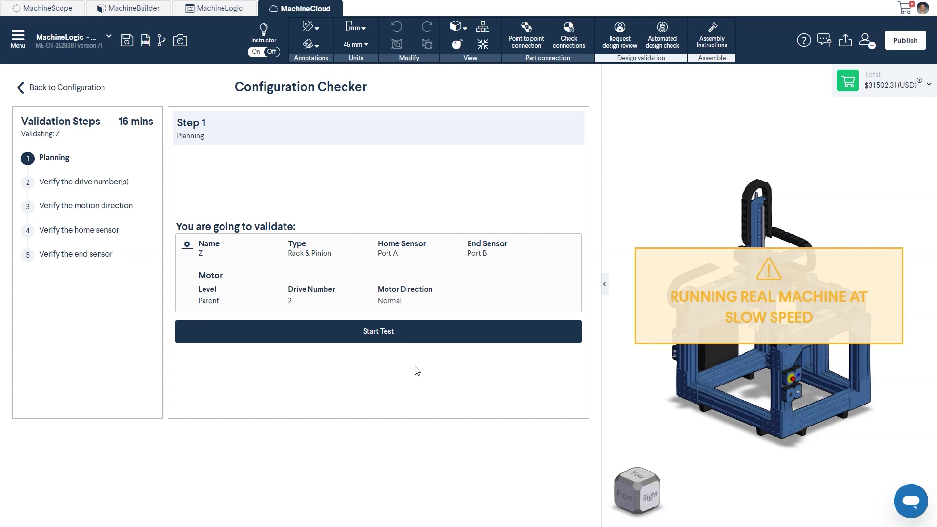
left_click(392, 339)
left_click(391, 339)
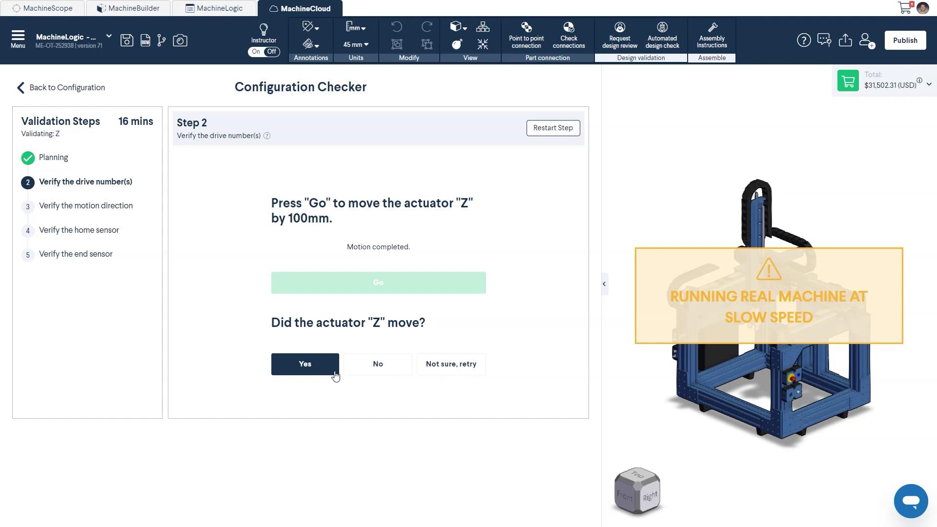
left_click(332, 371)
left_click(378, 299)
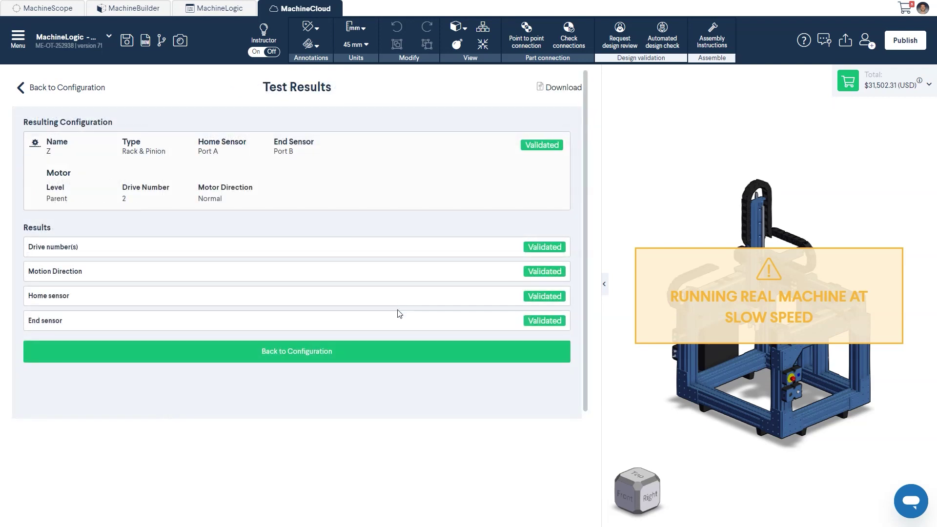
left_click(385, 345)
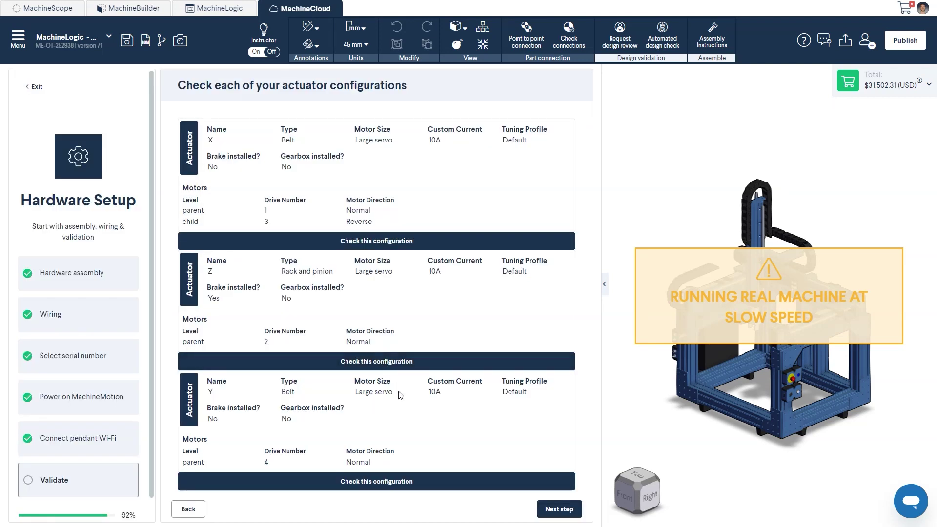
Finish hardware setup, start software setup and select MachineCloud Demo as the application
left_click(552, 512)
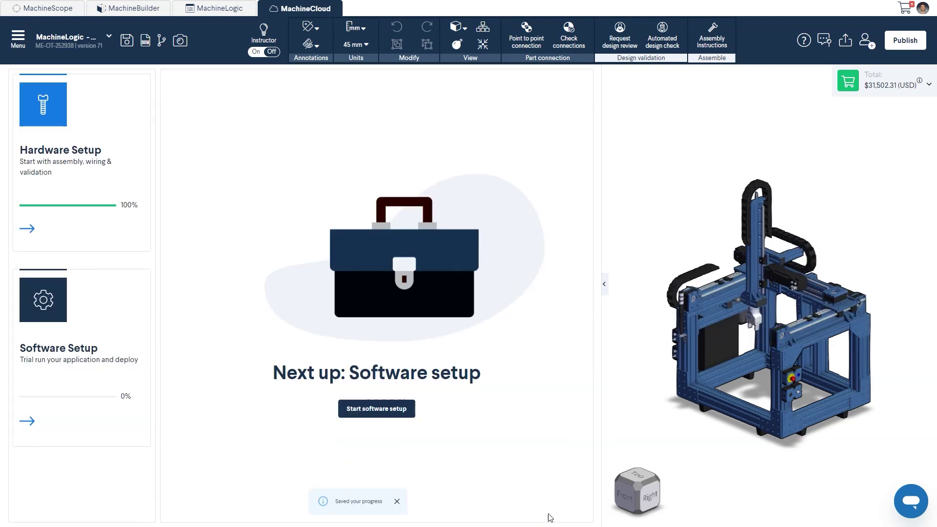
left_click(399, 420)
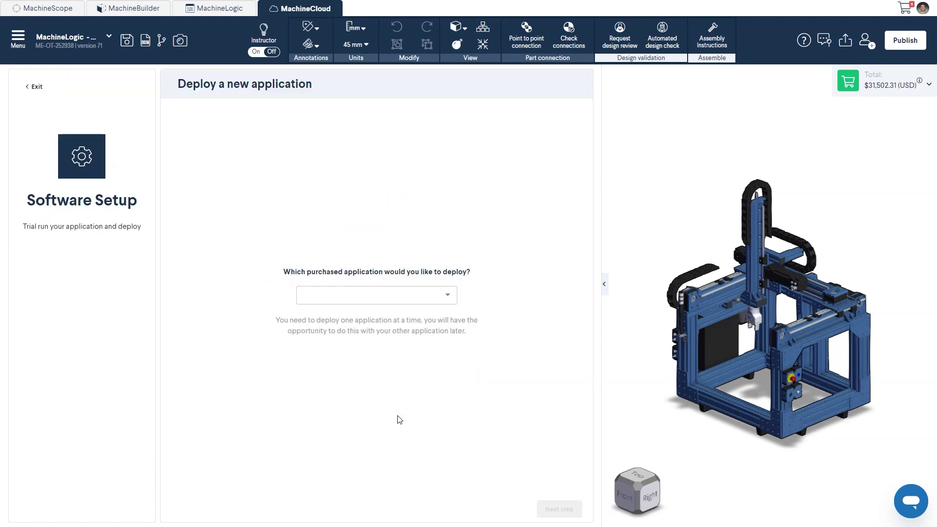
left_click(428, 296)
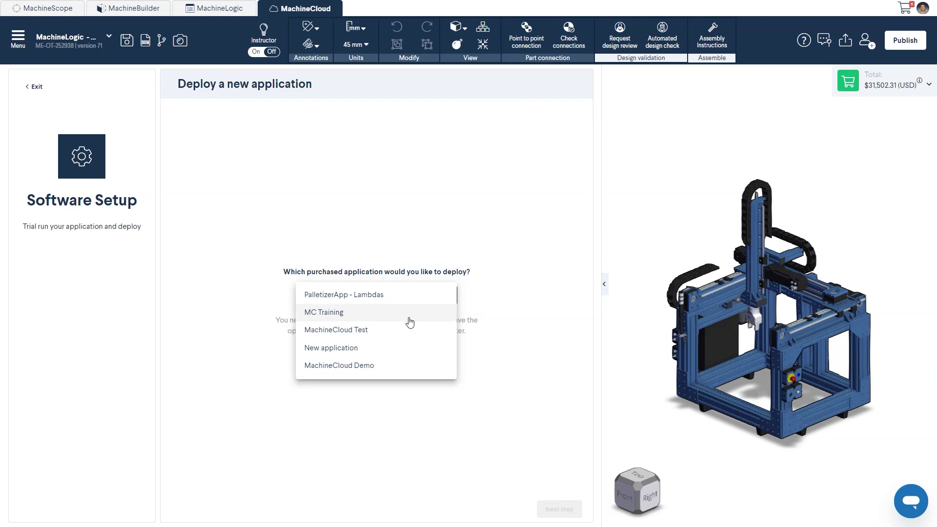
left_click(384, 370)
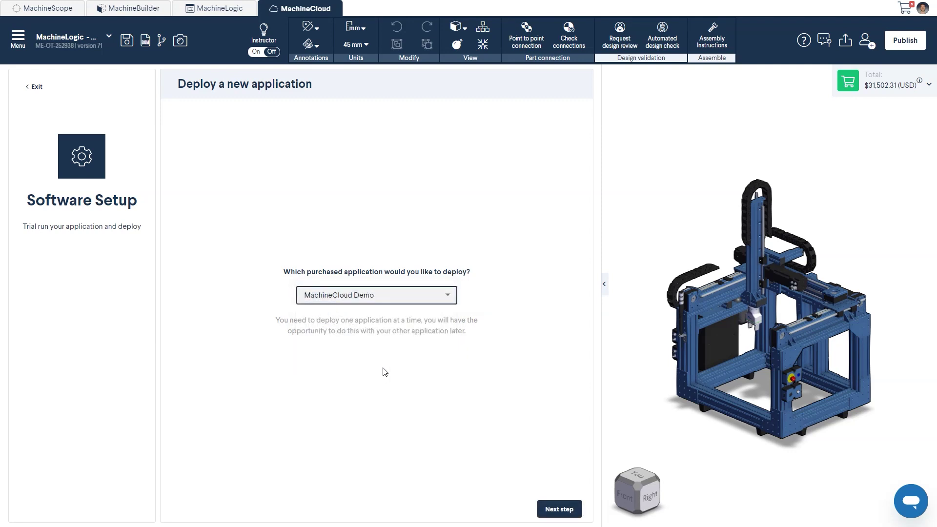
left_click(543, 515)
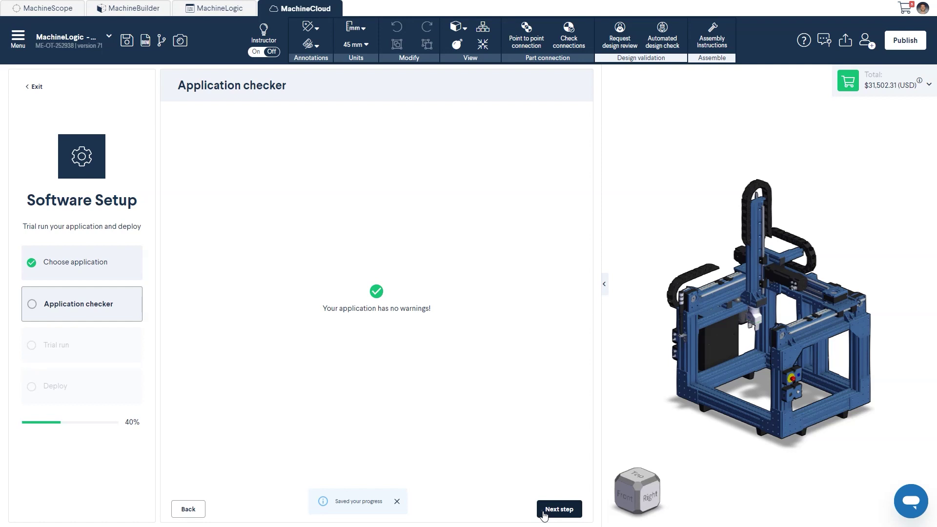
Trial-run MachineCloud Demo on the machine at 40% speed
left_click(545, 513)
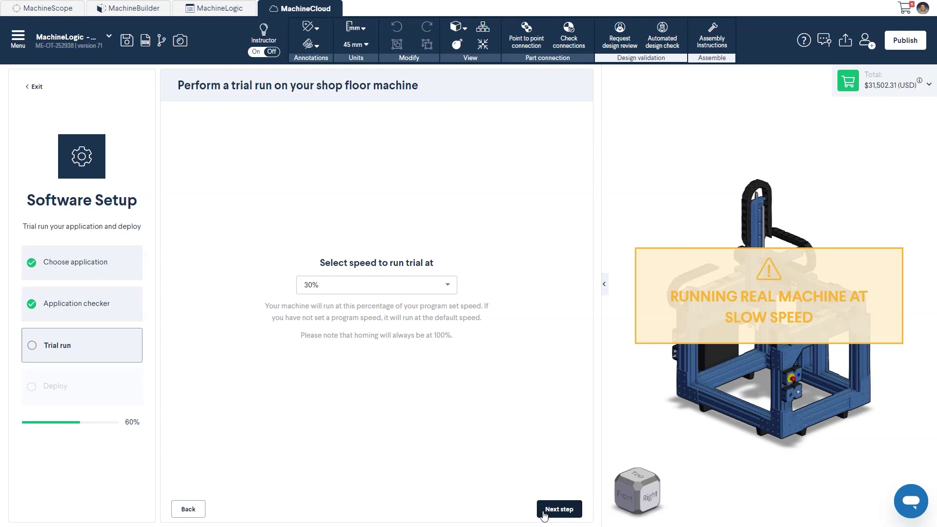
left_click(415, 287)
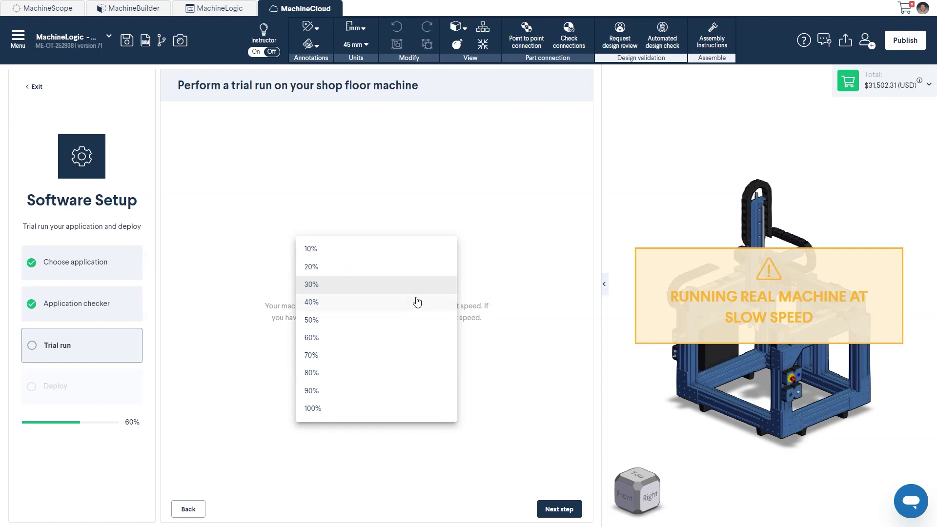
left_click(418, 304)
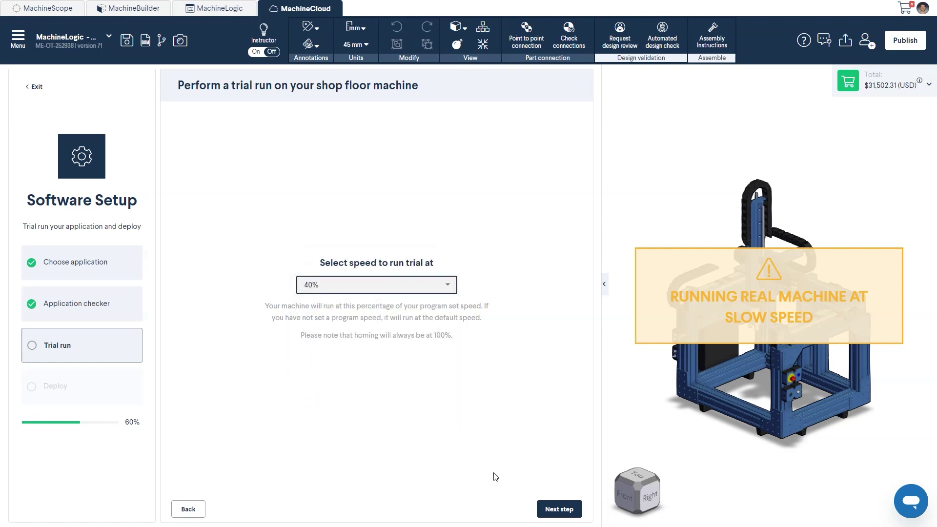
left_click(543, 510)
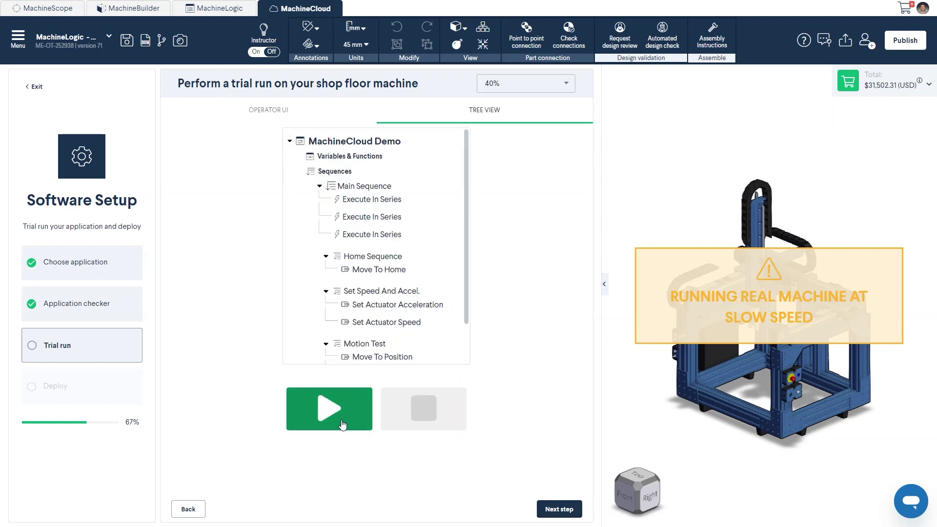
left_click(339, 416)
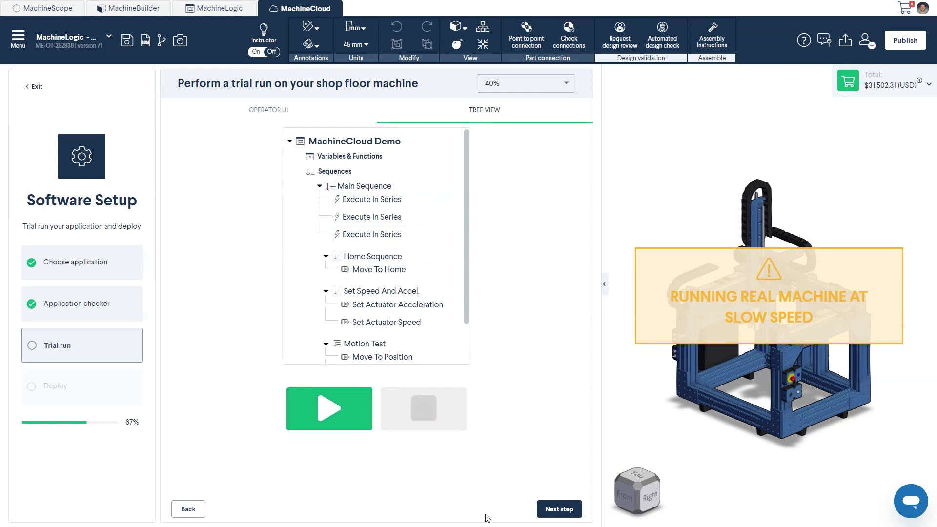
left_click(553, 512)
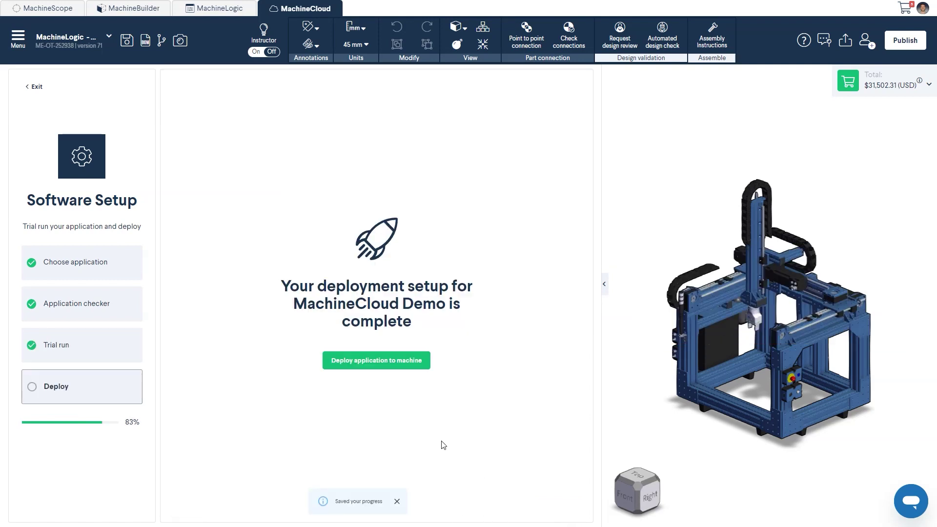
Launch deployment of MachineCloud Demo to the machine
left_click(386, 361)
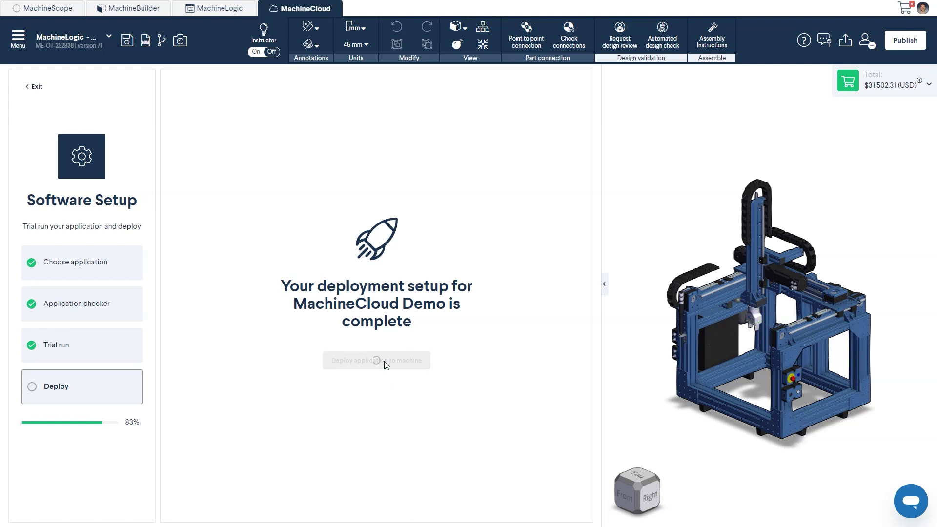